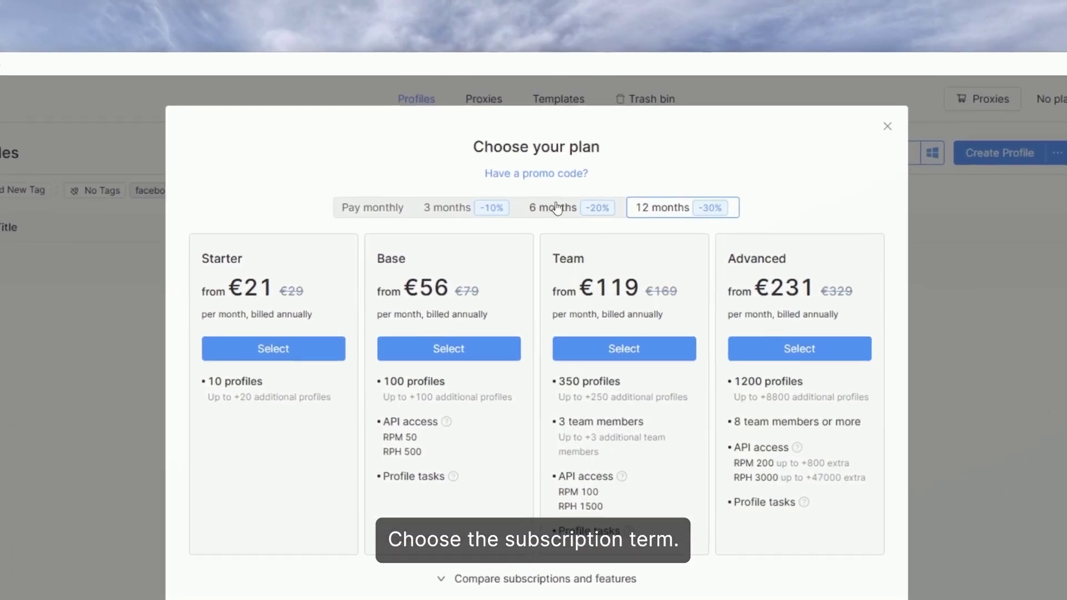
# Switch plan pricing to 3-month billing: Starter €27, Base €72, Team €153, Advanced €297.
pyautogui.click(527, 214)
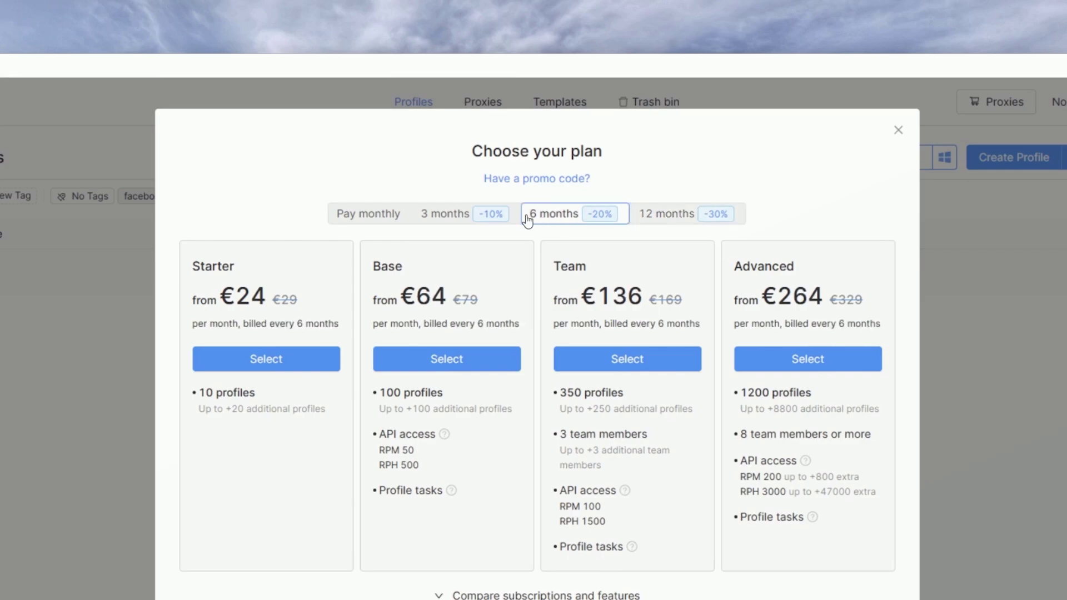
pyautogui.click(464, 216)
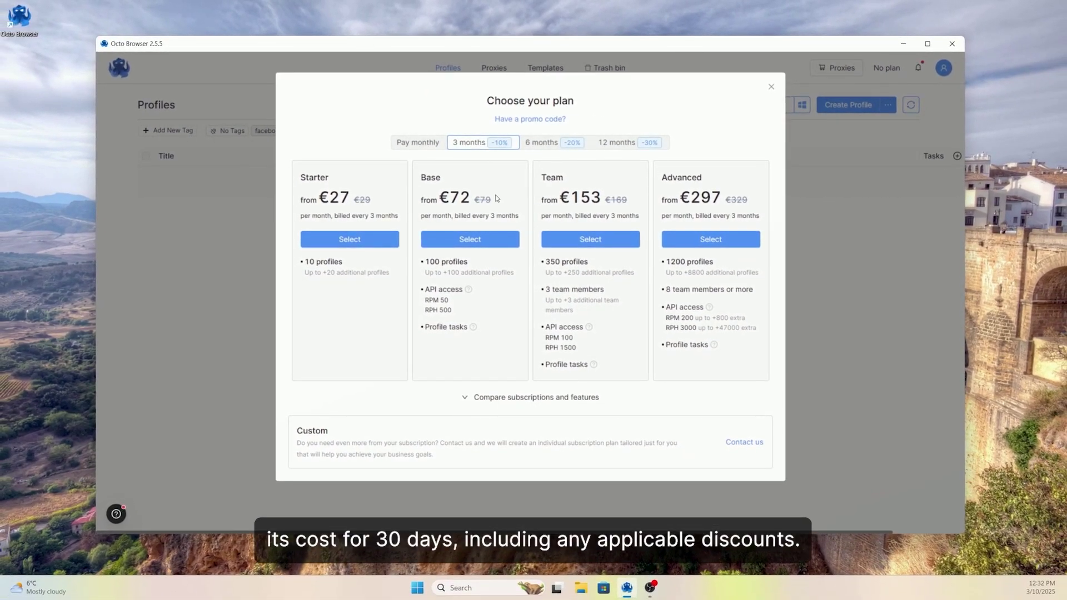
# Expand the feature comparison table and scroll to API limits, team members, 2FA and support.
pyautogui.click(531, 397)
pyautogui.scroll(-3, 532, 401)
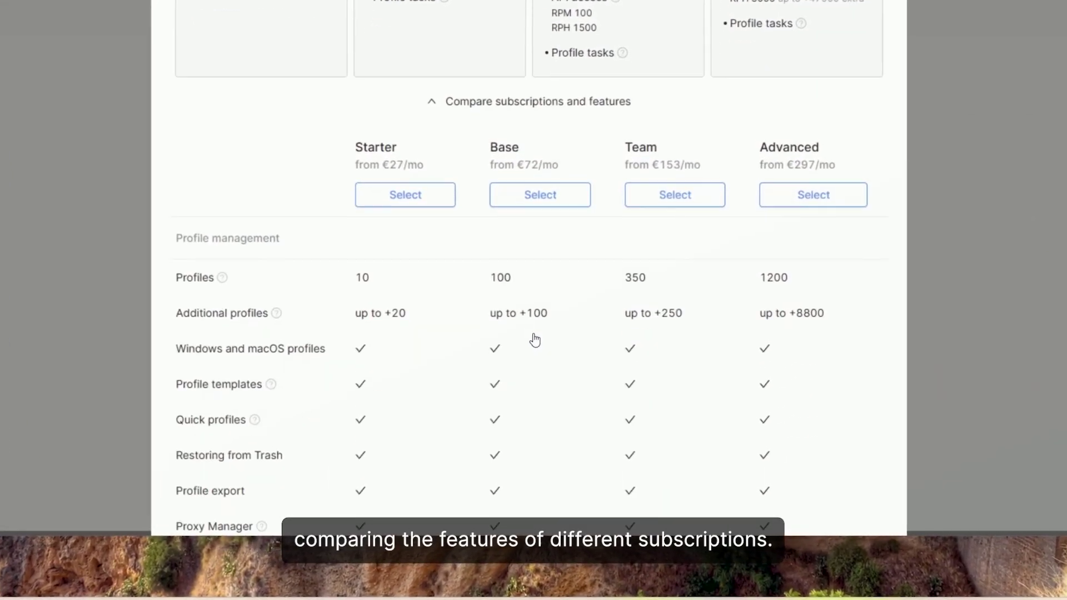
pyautogui.scroll(-10, 535, 336)
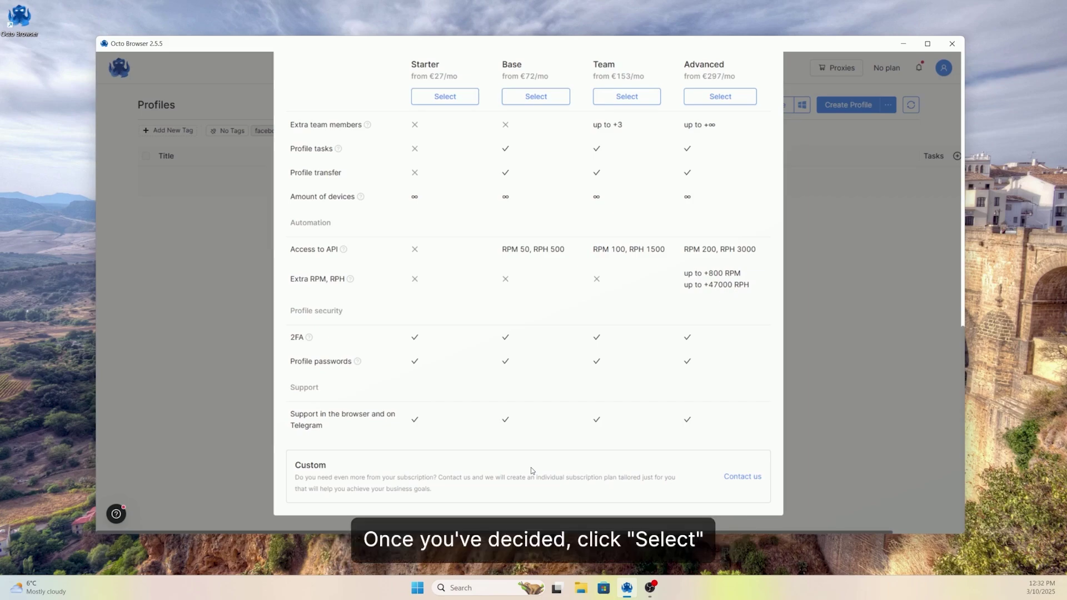
# Start a Starter purchase, switch it to Base, and try 150 profiles before returning to 100.
pyautogui.click(437, 97)
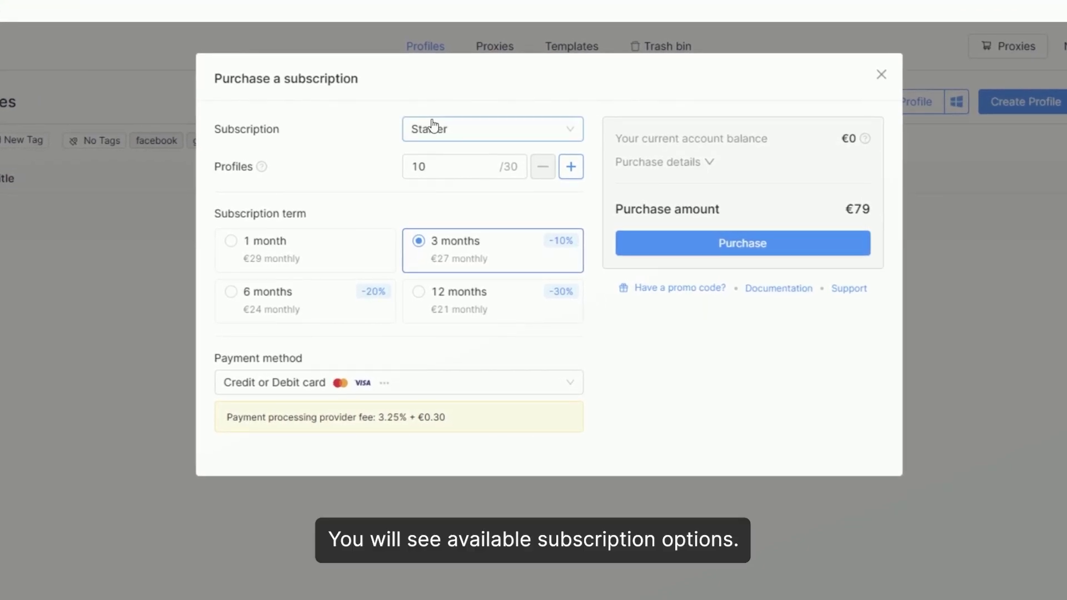
pyautogui.click(459, 134)
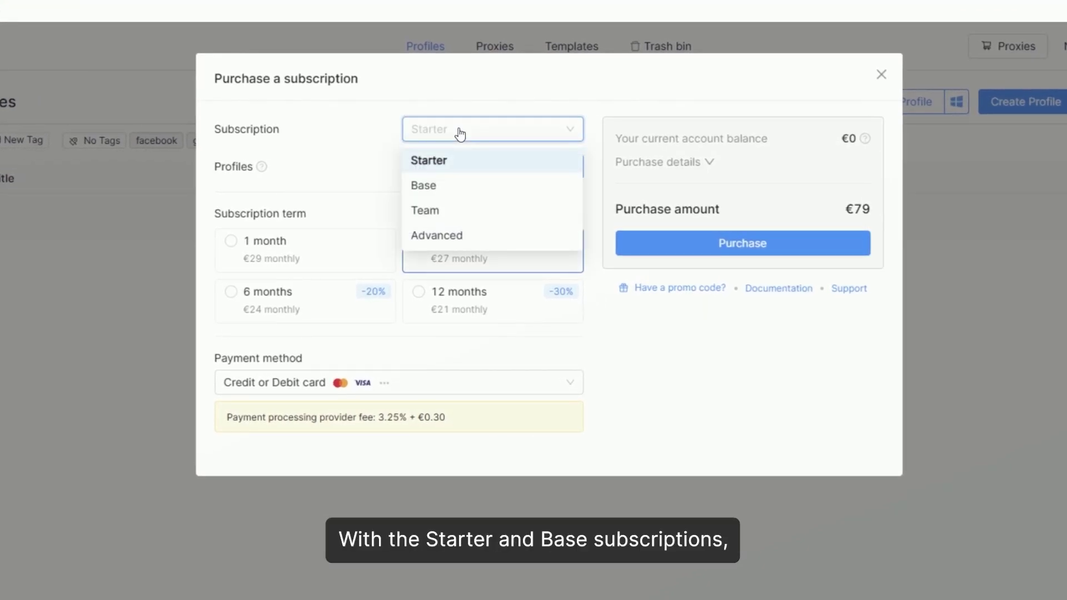
pyautogui.click(458, 195)
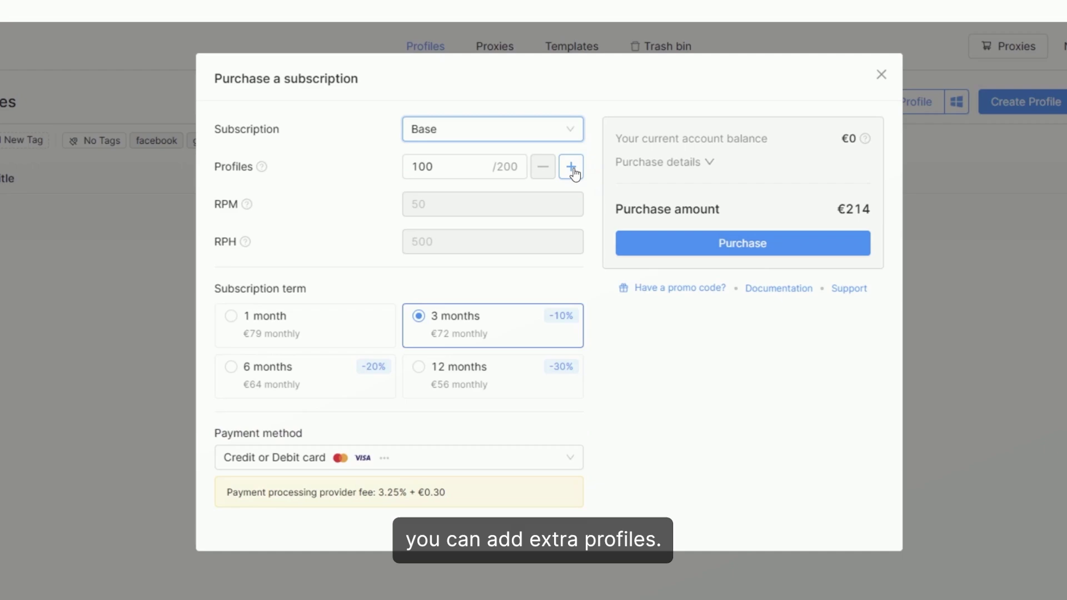
pyautogui.click(571, 167)
pyautogui.click(547, 173)
# Switch the subscription to Team, trying a fourth team member then removing it.
pyautogui.click(461, 129)
pyautogui.click(450, 209)
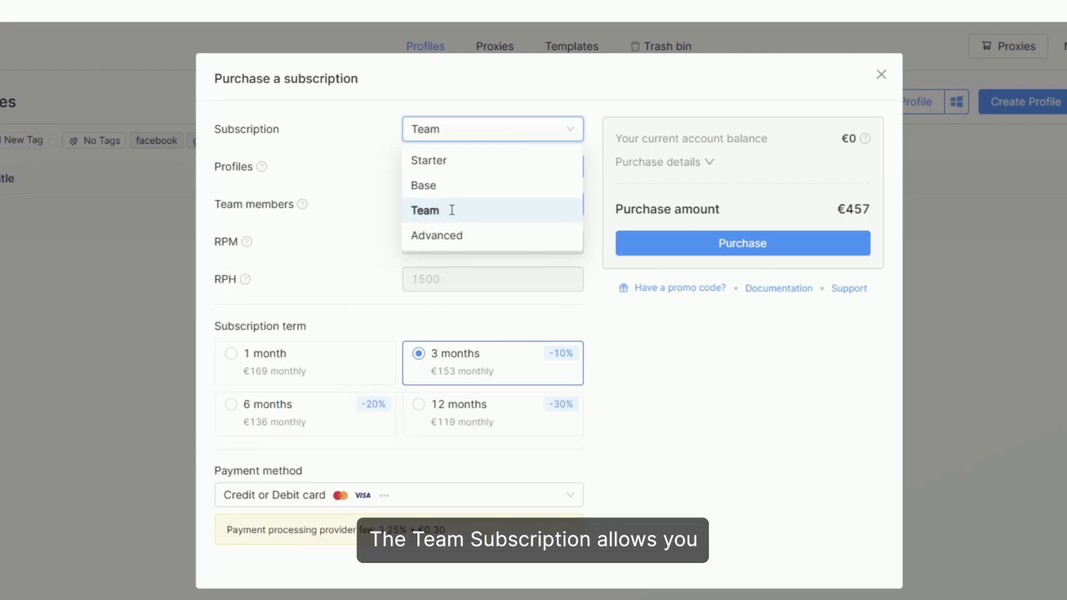
pyautogui.click(571, 203)
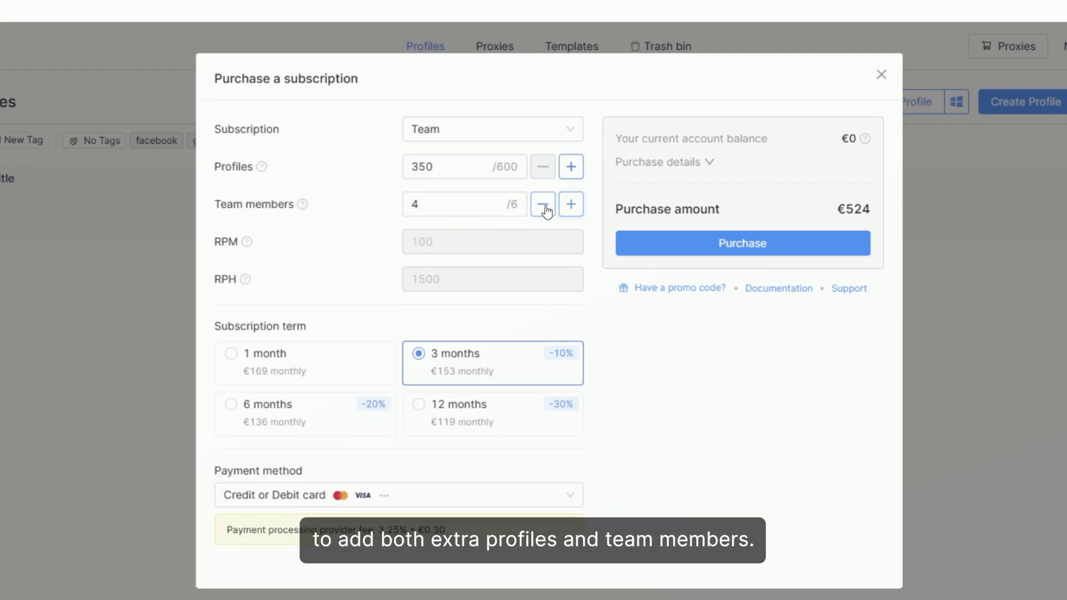
pyautogui.click(543, 204)
# Switch to Advanced, try RPM 300 and RPH 4000 before reverting, and choose a 1-month term.
pyautogui.click(519, 131)
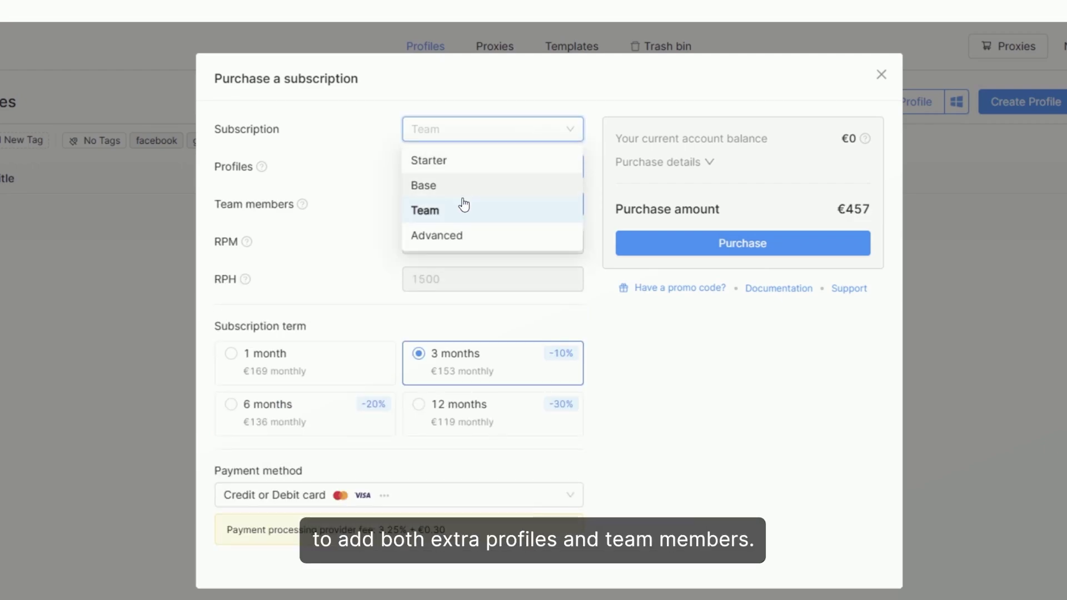
pyautogui.click(450, 240)
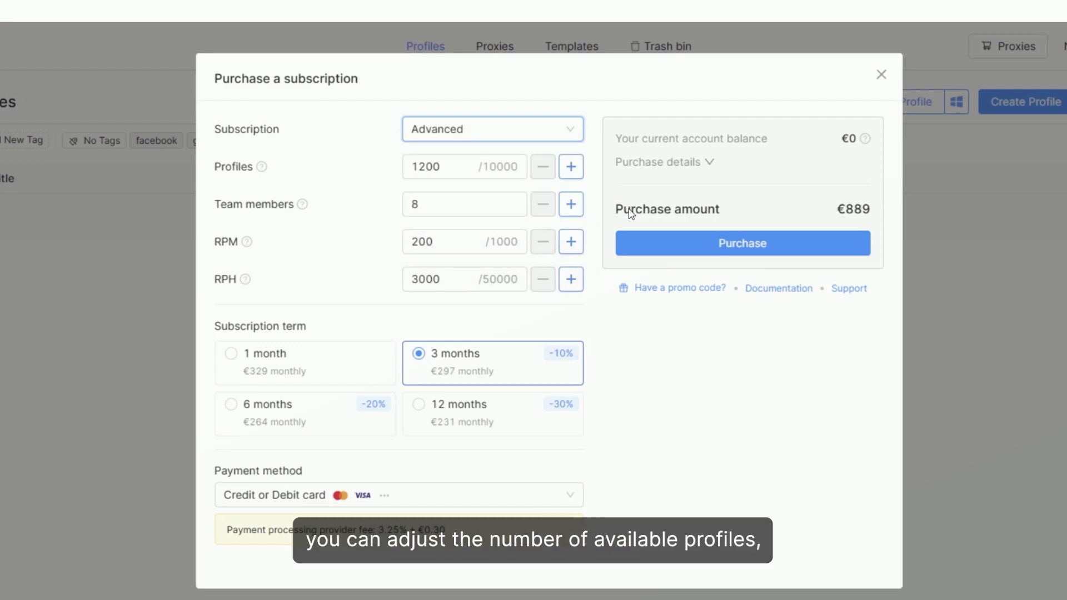
pyautogui.click(571, 242)
pyautogui.click(542, 242)
pyautogui.click(571, 279)
pyautogui.click(541, 279)
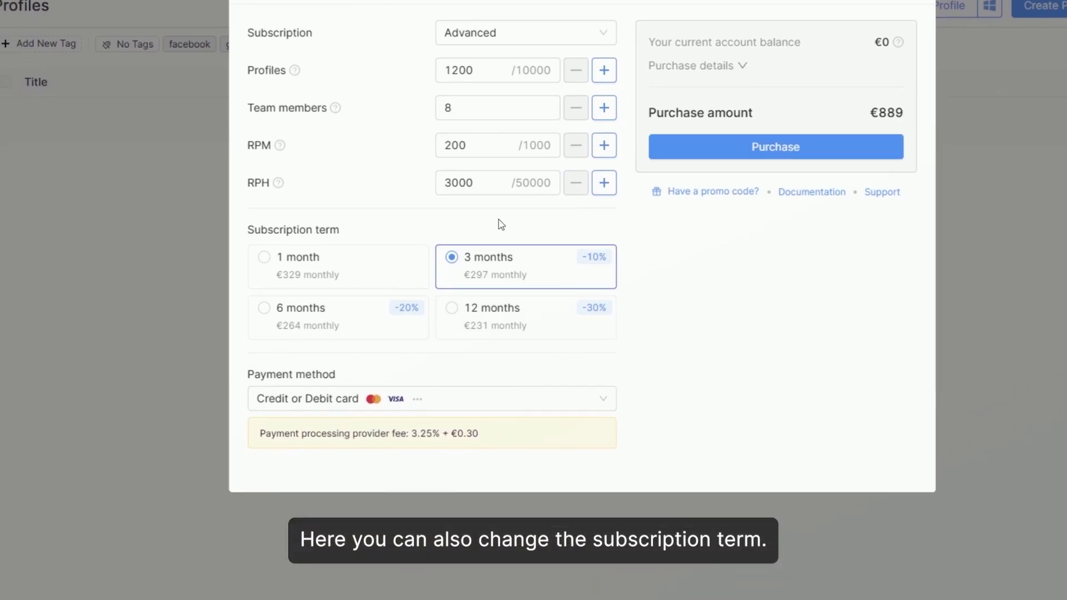
pyautogui.click(341, 260)
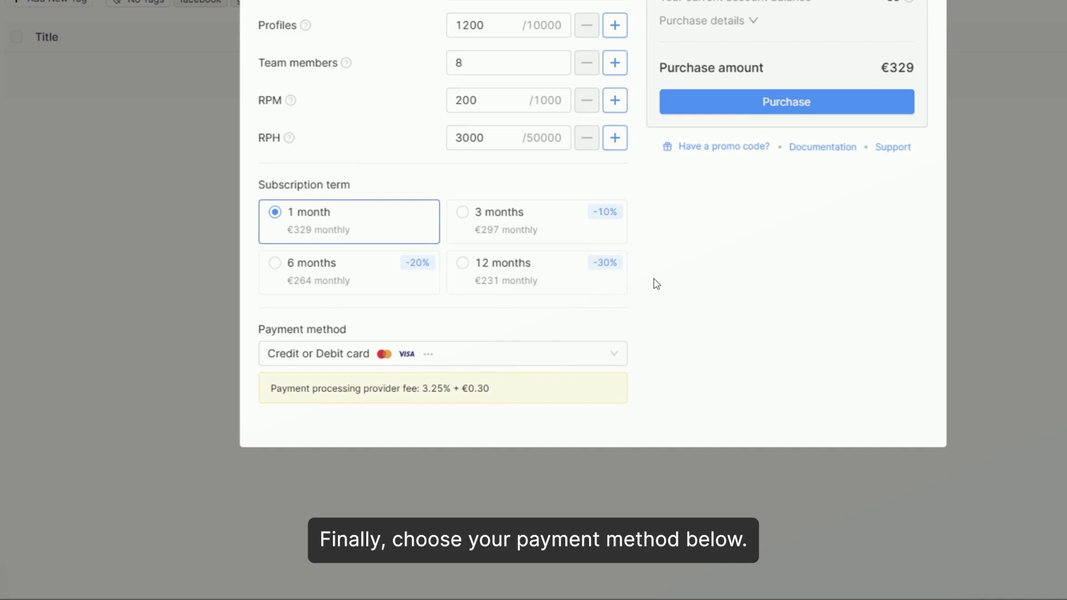
# Choose Credit or Debit card as the payment method.
pyautogui.click(537, 358)
pyautogui.scroll(-2, 529, 411)
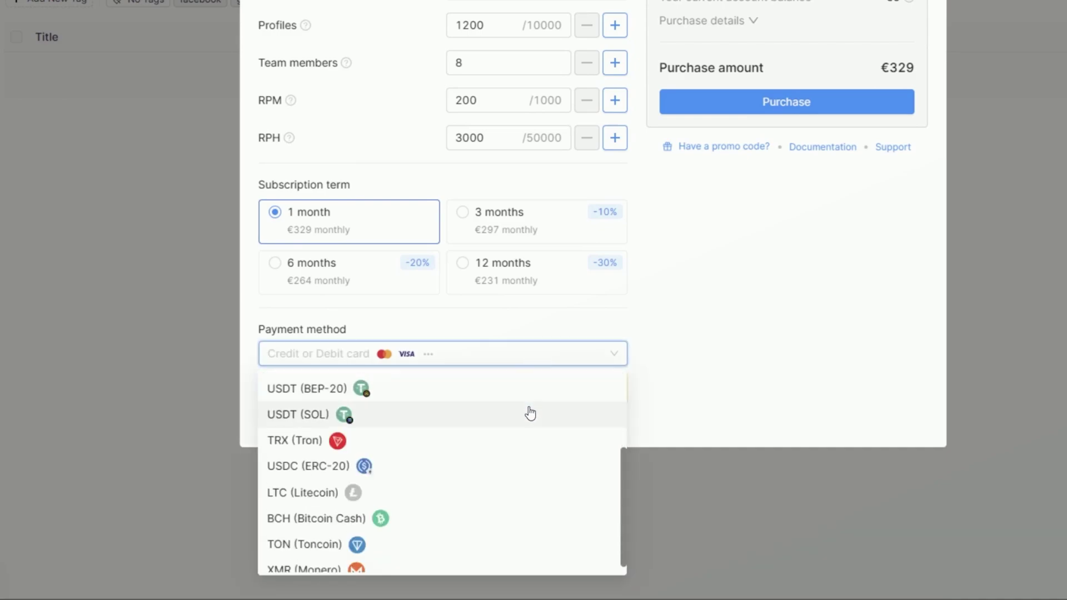
pyautogui.scroll(3, 533, 417)
pyautogui.click(533, 385)
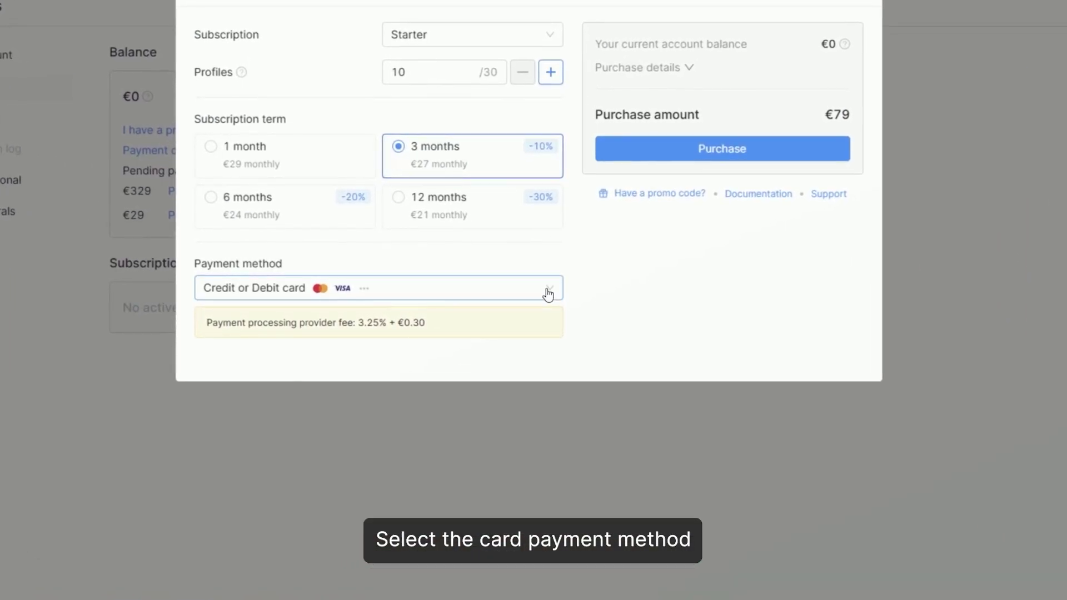
# Reselect card payment and submit the Starter subscription purchase.
pyautogui.click(531, 293)
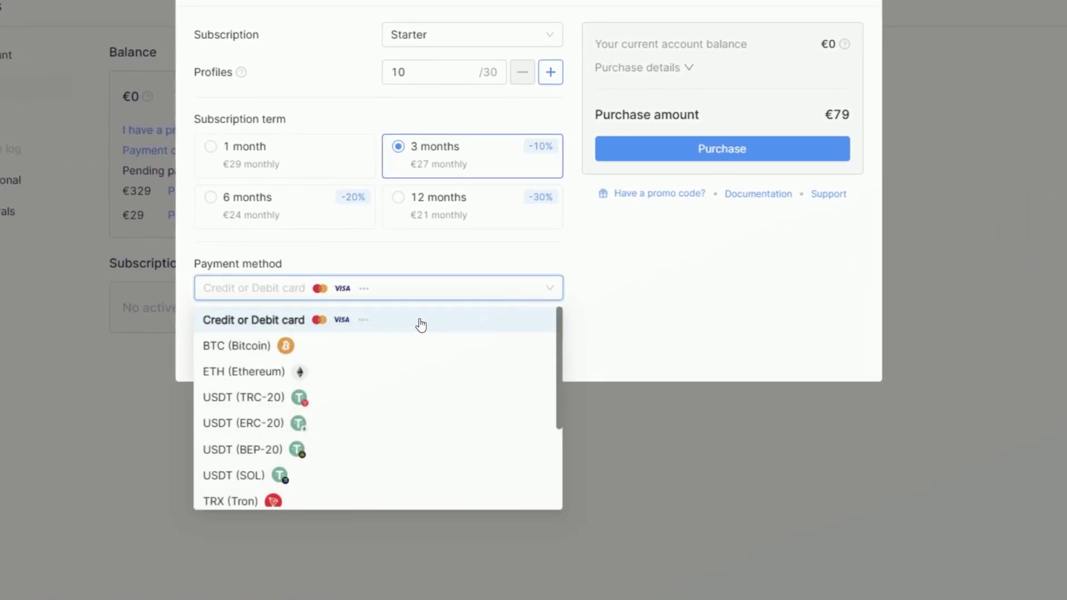
pyautogui.click(421, 324)
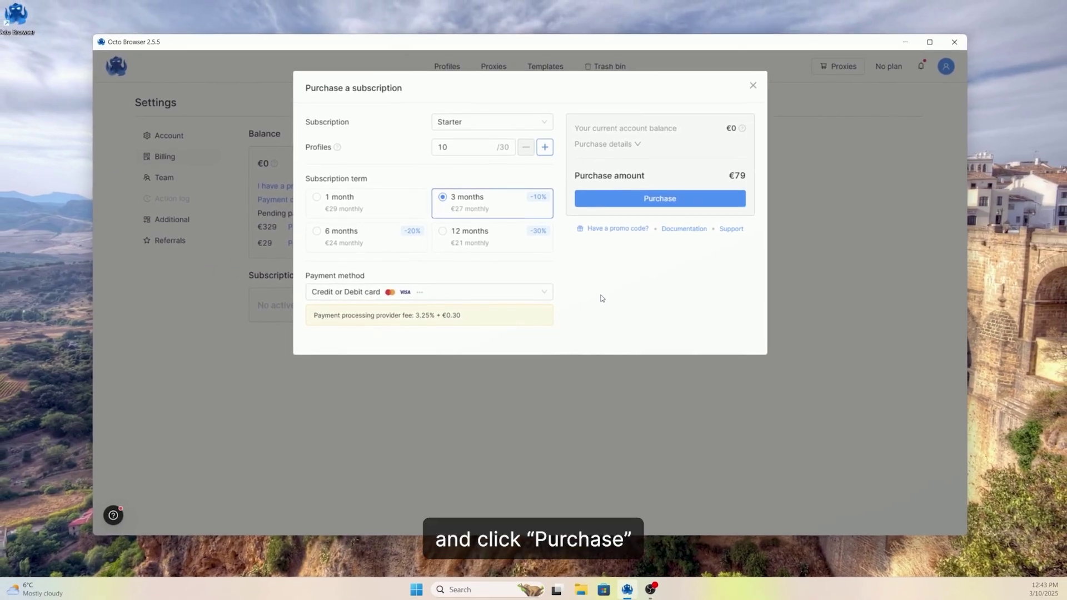
pyautogui.click(657, 199)
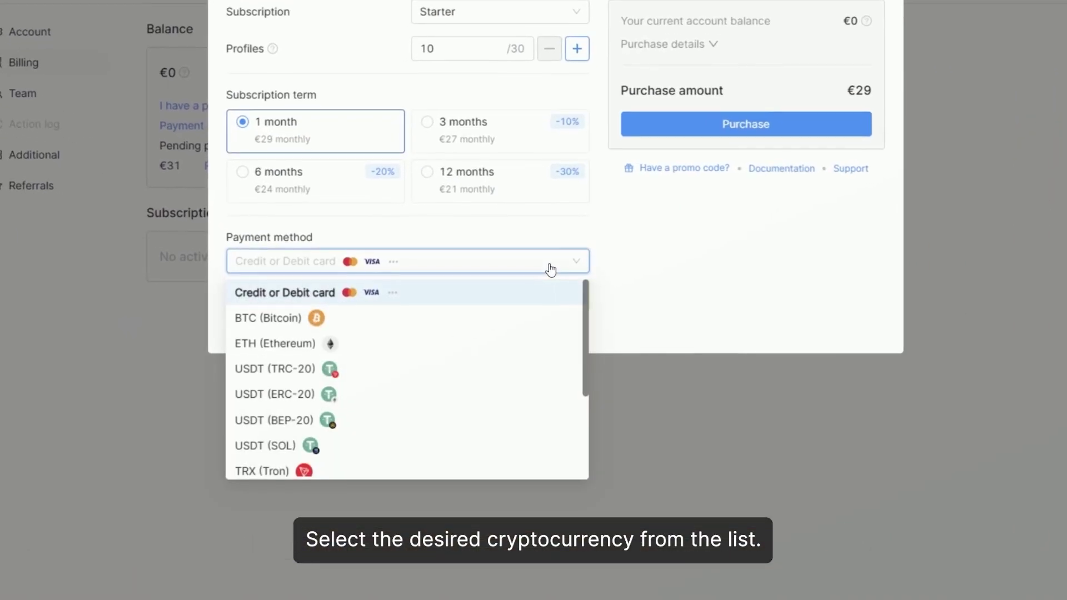
# Pay the 1-month Starter purchase in BTC and add the €2 exchange-rate cover, totalling €31.
pyautogui.scroll(-3, 512, 378)
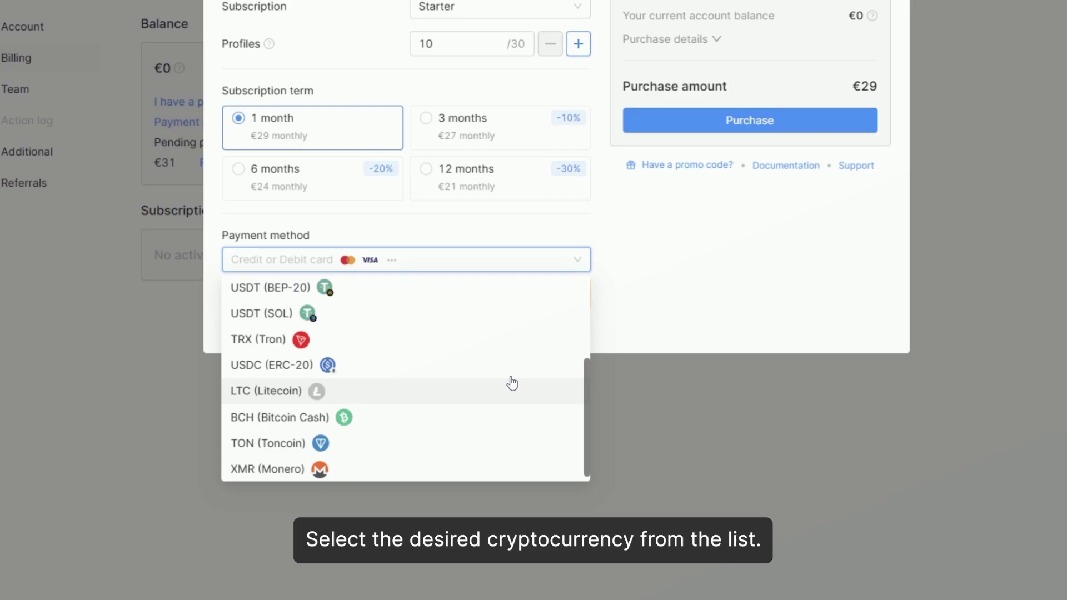
pyautogui.scroll(3, 512, 384)
pyautogui.click(488, 316)
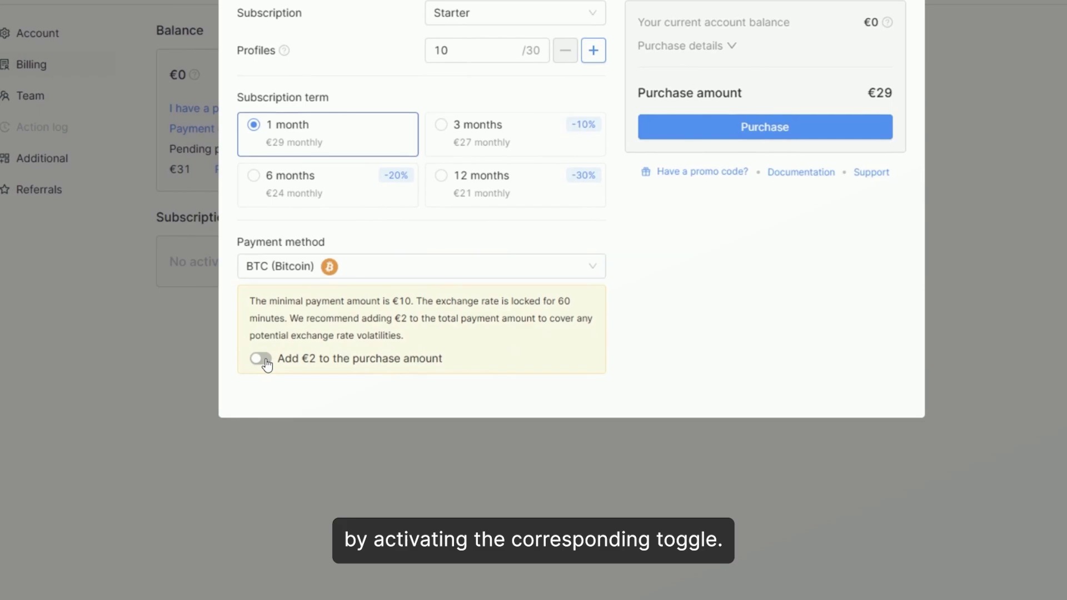
pyautogui.click(265, 362)
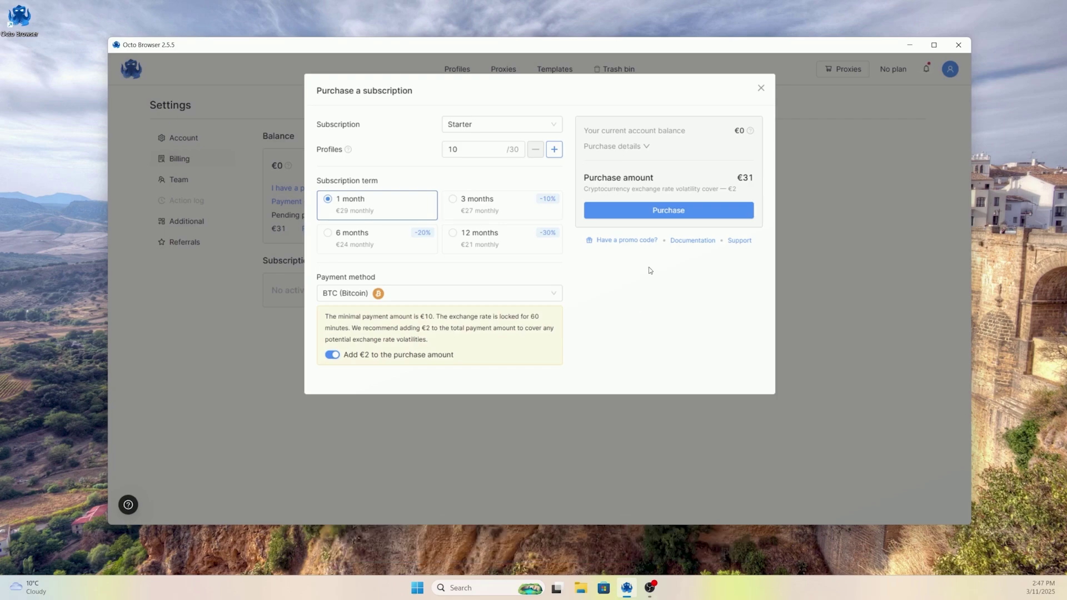
# Submit the Starter purchase, leaving one profile and 30 days of subscription.
pyautogui.click(655, 211)
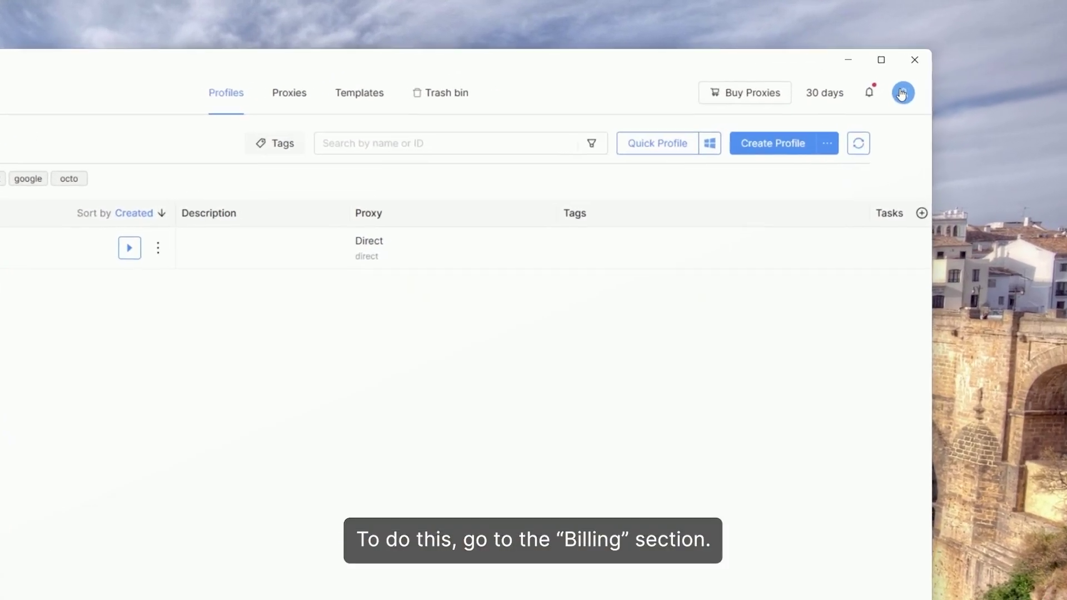
# Go to Billing settings from the account menu and start renewing the subscription.
pyautogui.click(943, 68)
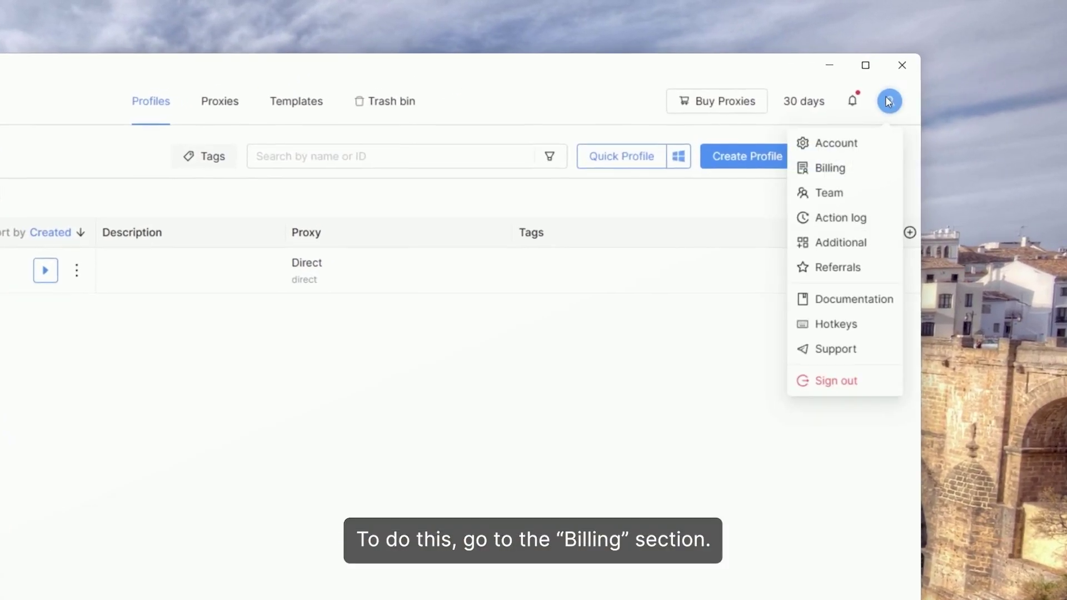
pyautogui.click(836, 172)
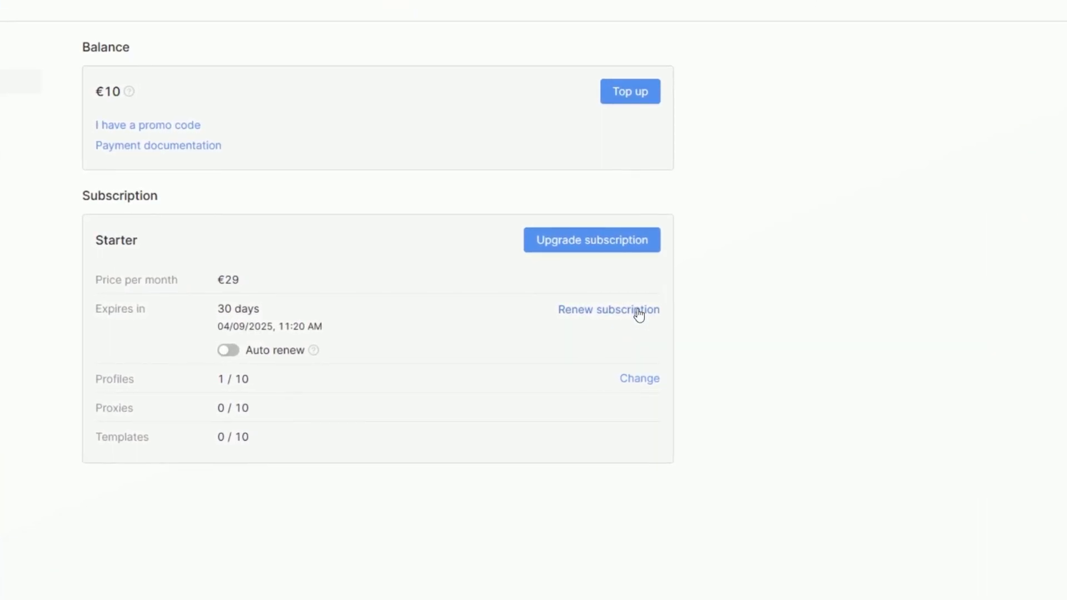
pyautogui.click(639, 314)
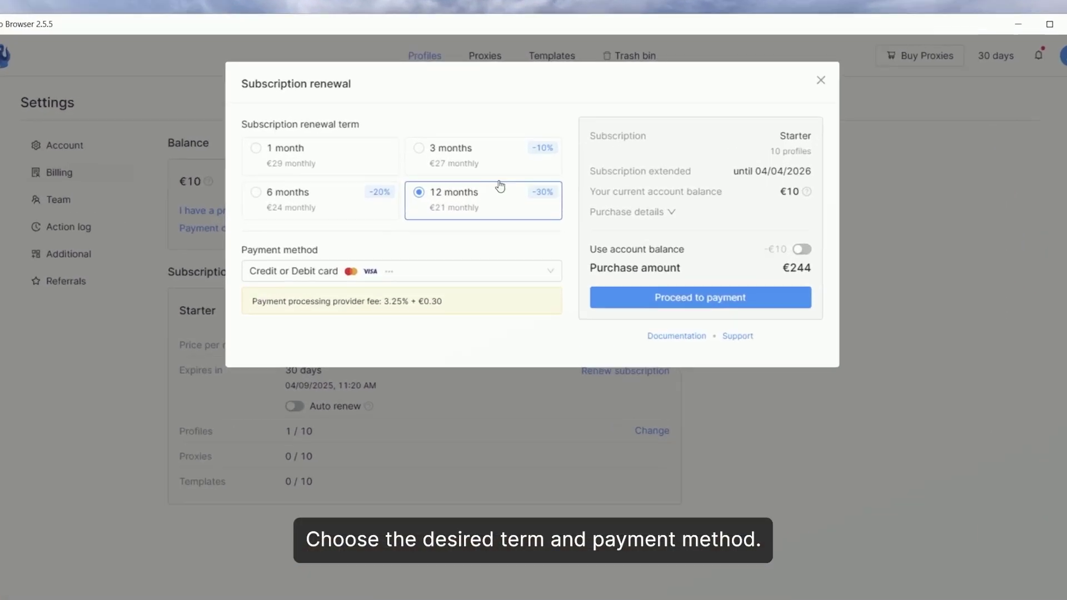
# Set the renewal to 3 months, paid in Bitcoin with the €10 account balance applied.
pyautogui.click(447, 140)
pyautogui.click(434, 303)
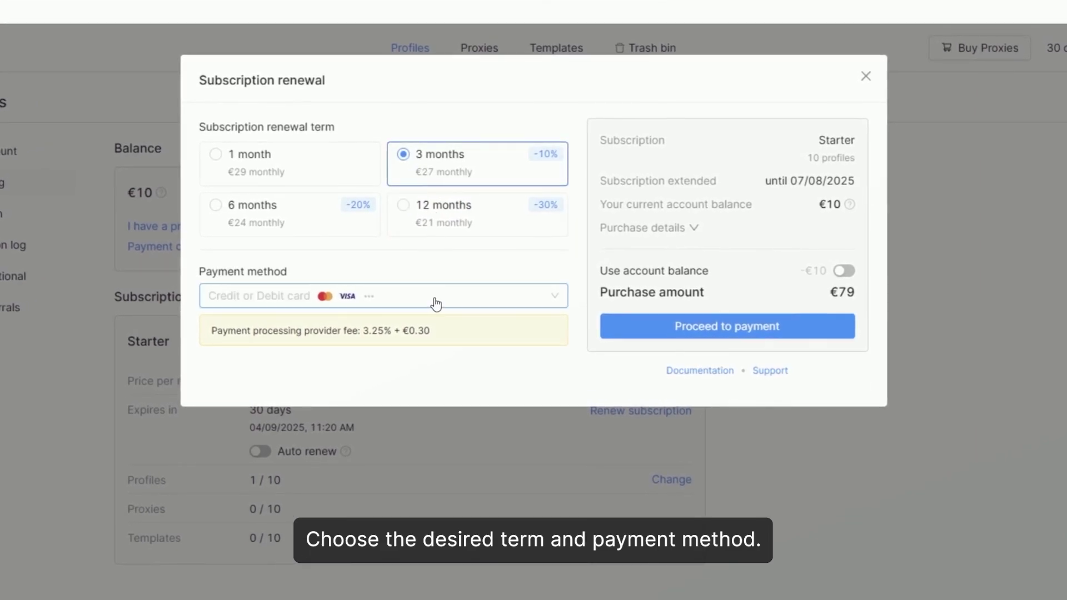
pyautogui.click(222, 361)
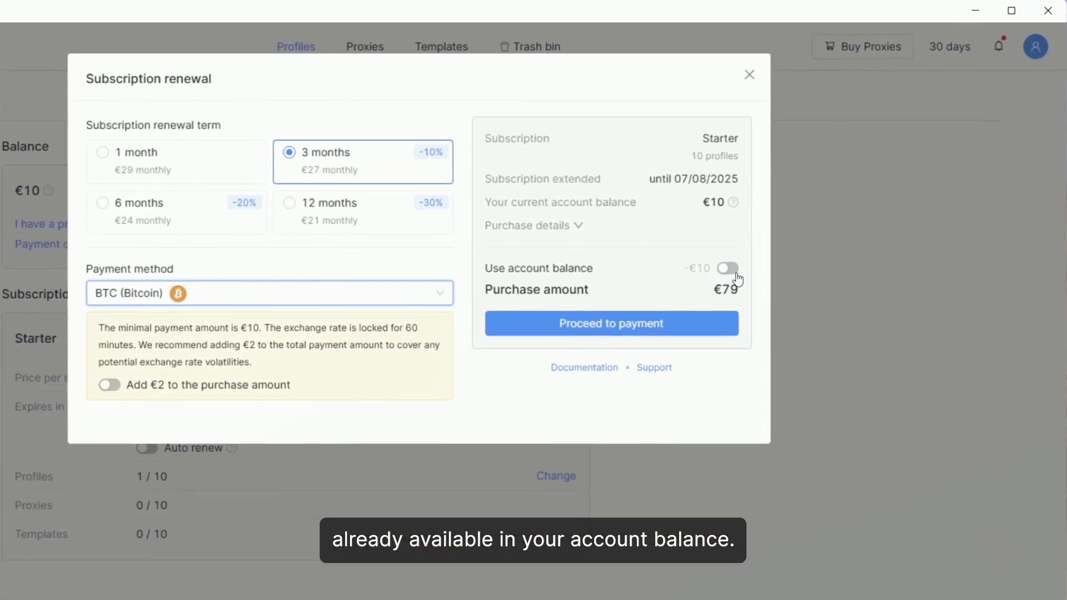
pyautogui.click(737, 216)
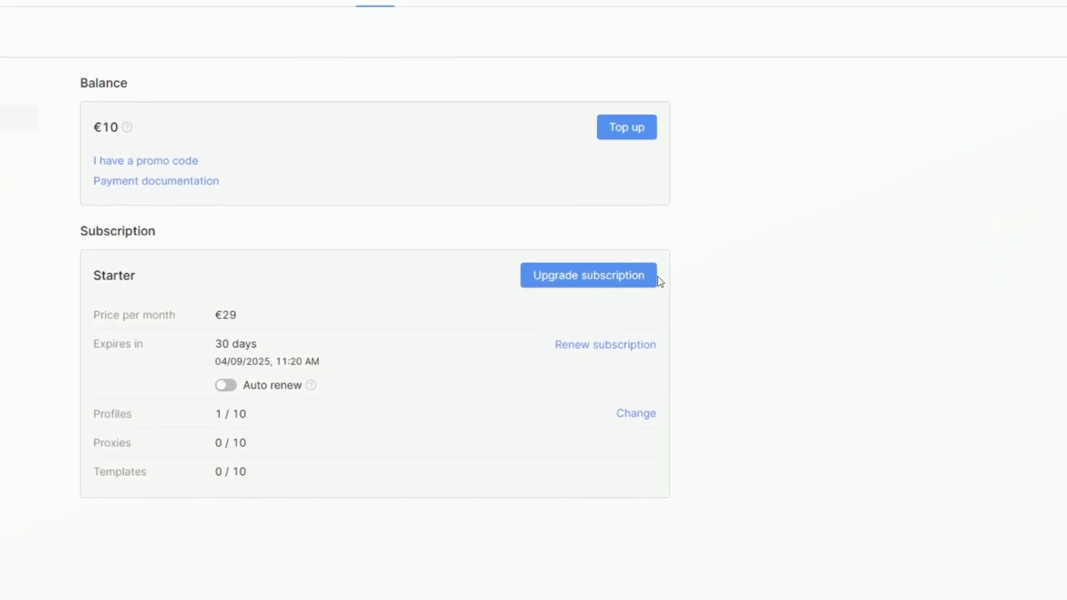
# Start a subscription upgrade and raise the Starter profile limit to 30.
pyautogui.click(591, 282)
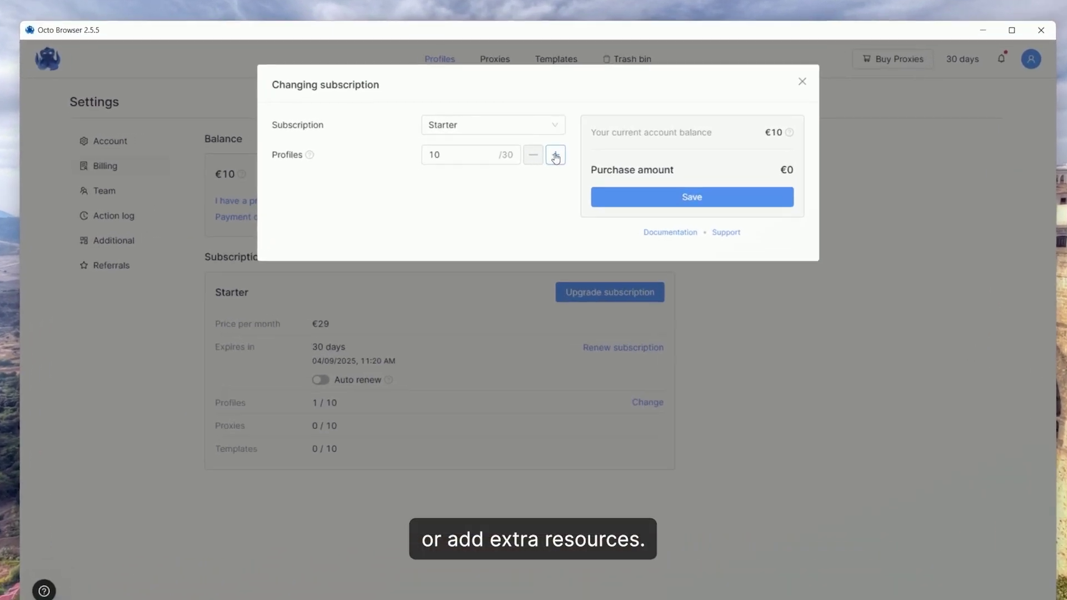
pyautogui.click(545, 149)
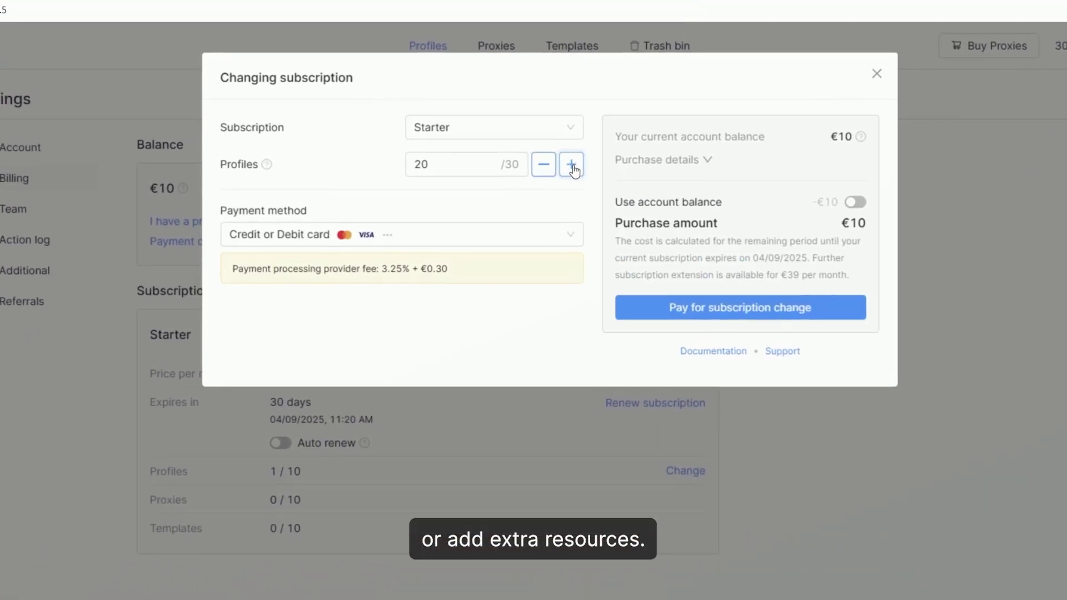
pyautogui.click(573, 168)
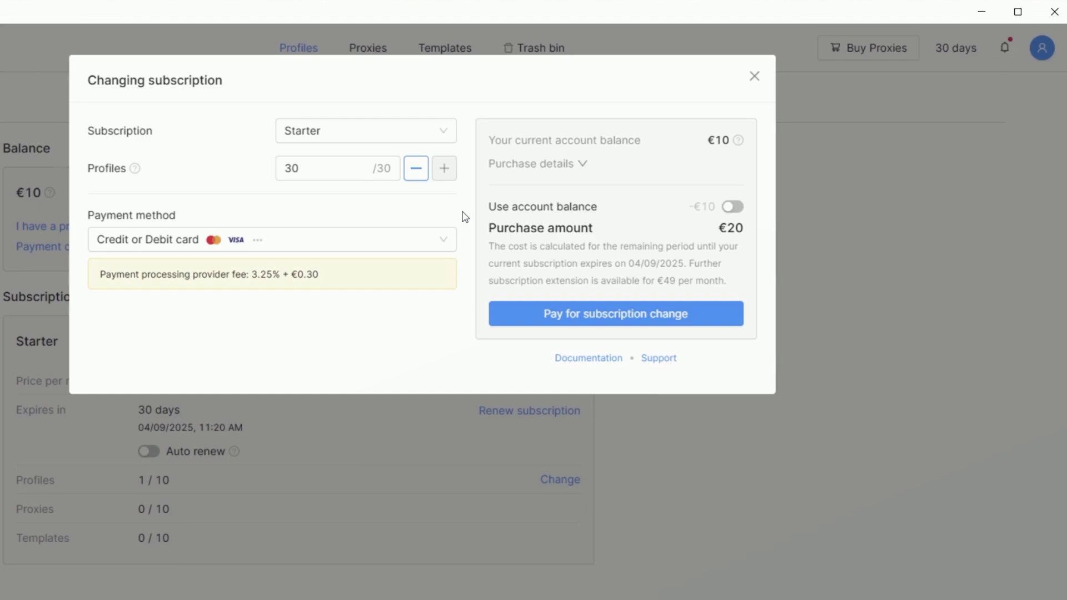
# Pay the upgrade in ETH with the €10 balance applied, keeping the Starter plan.
pyautogui.click(427, 241)
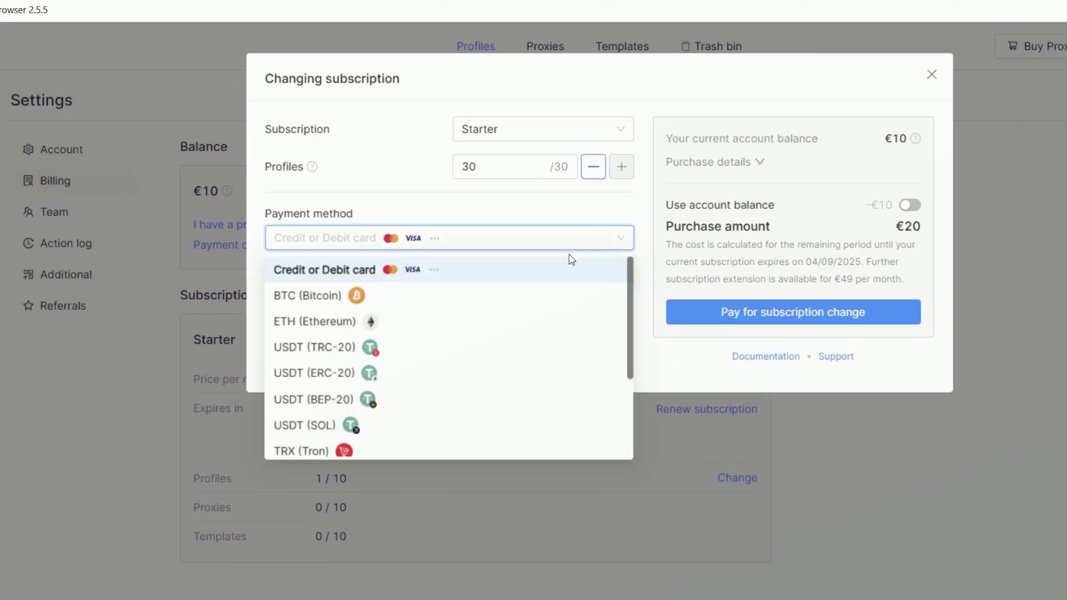
pyautogui.click(518, 327)
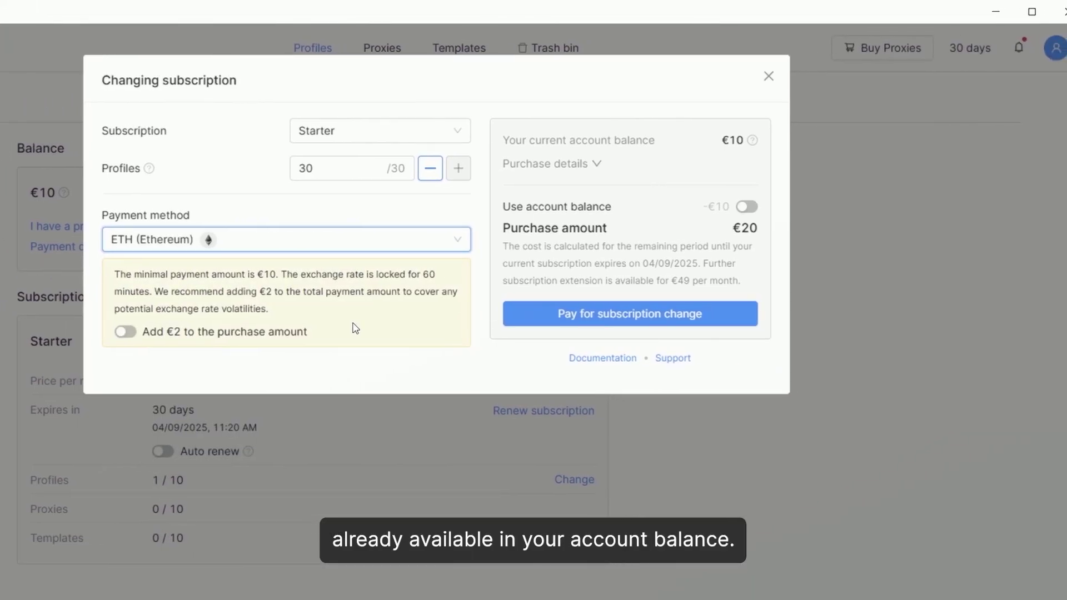
pyautogui.click(746, 207)
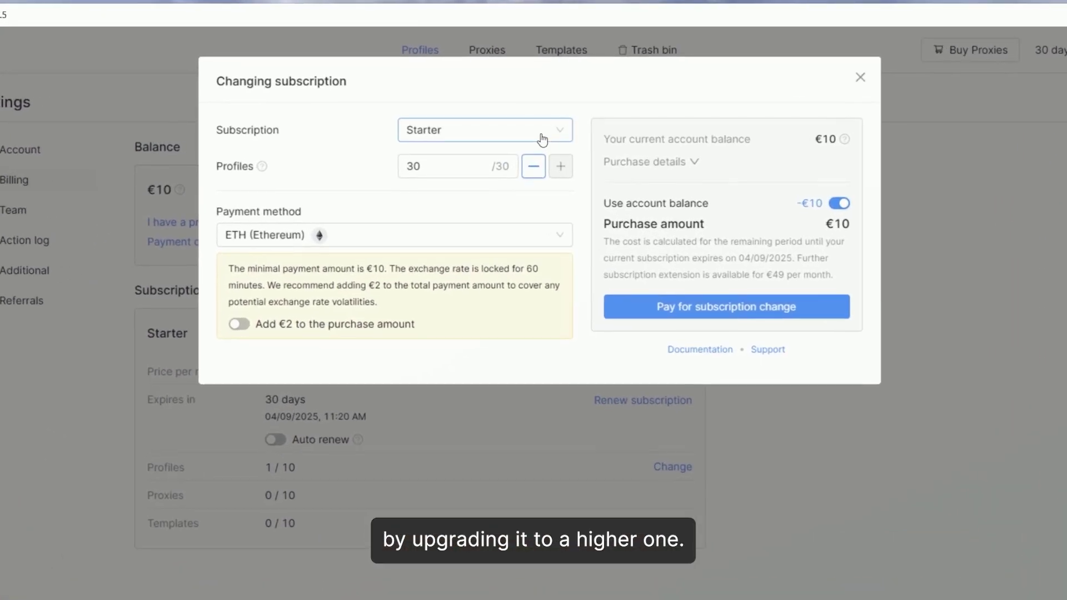
pyautogui.click(534, 126)
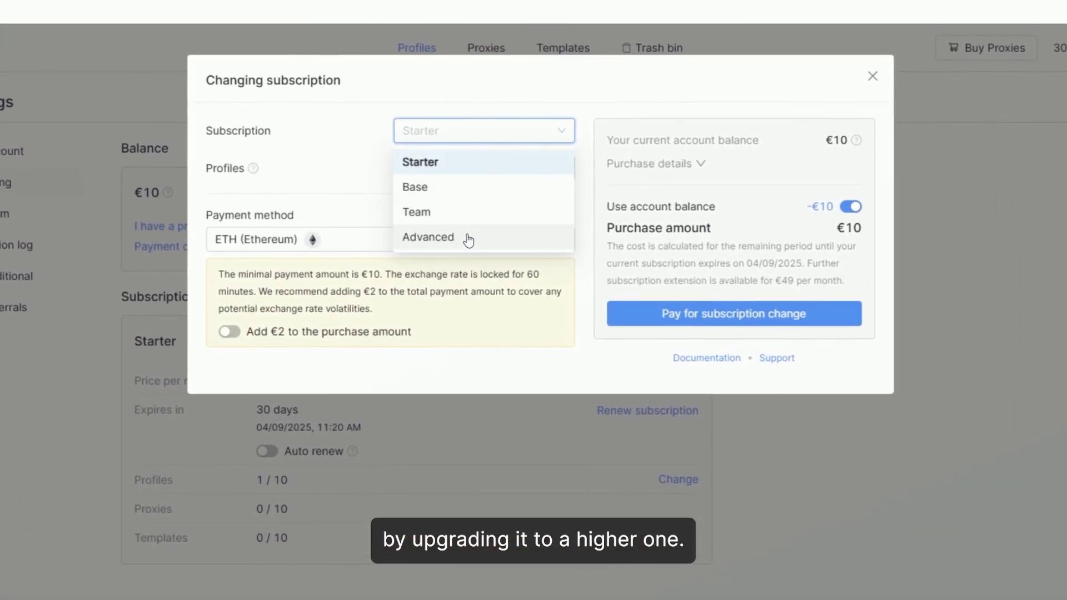
pyautogui.click(330, 129)
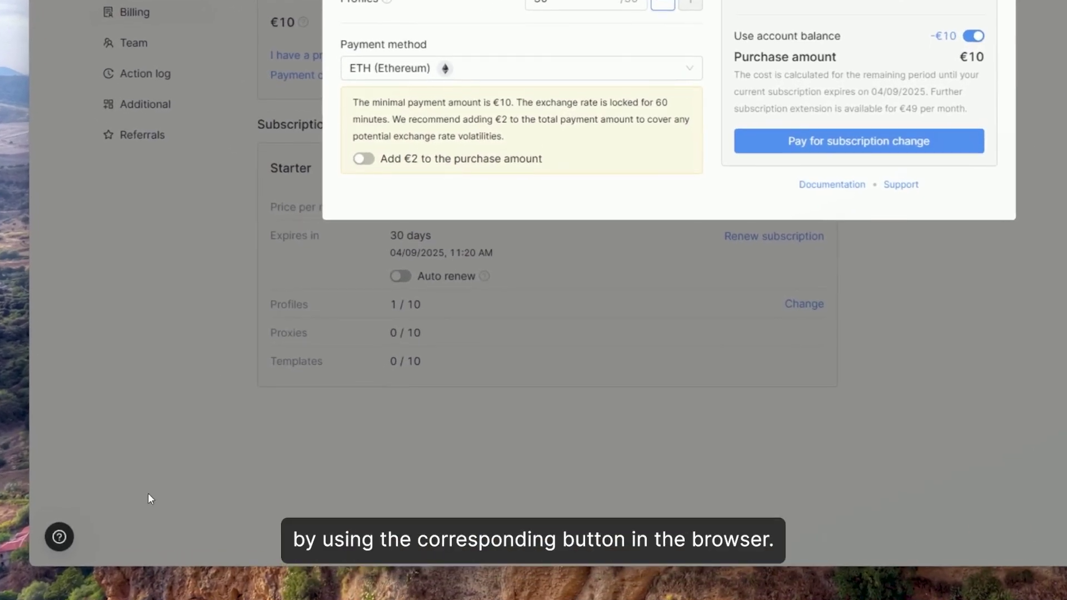
# Bring up the support chat and place the cursor in its Send message field.
pyautogui.click(116, 513)
pyautogui.click(122, 487)
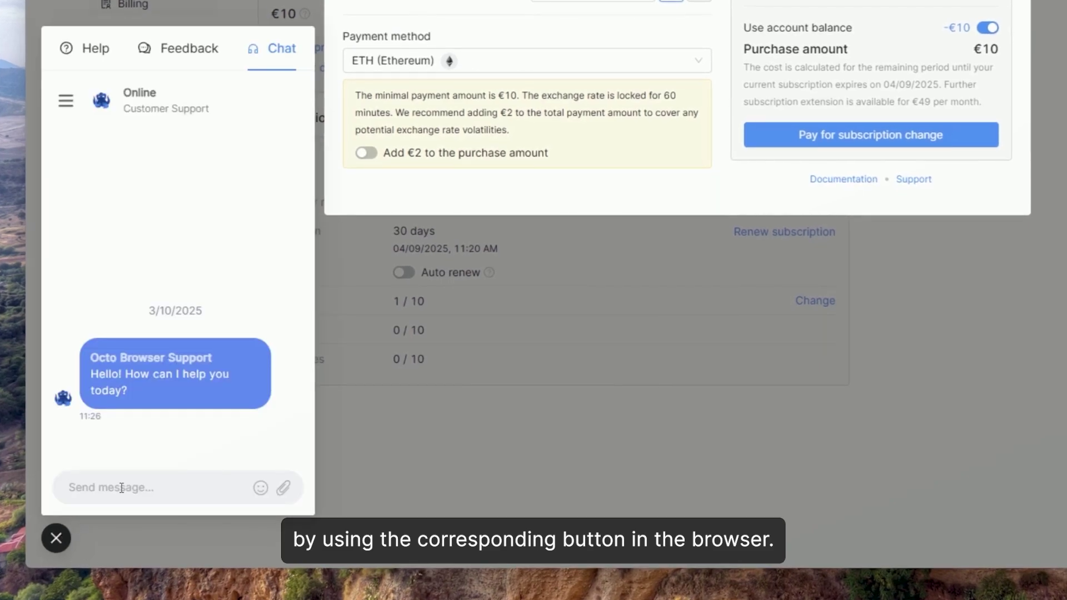